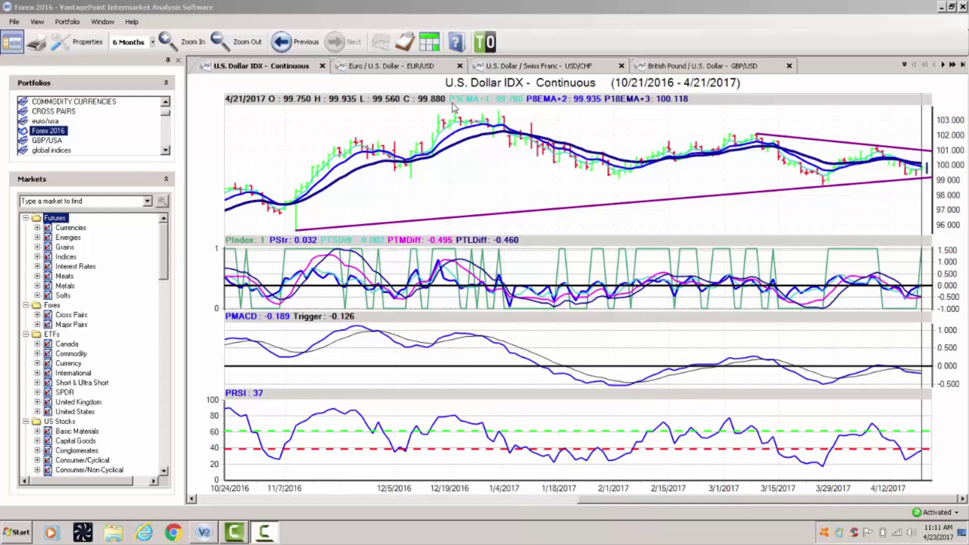
Switch to the EUR/USD chart, showing 1/20/2017–4/21/2017 with two converging trendlines
left_click(402, 67)
left_click(402, 66)
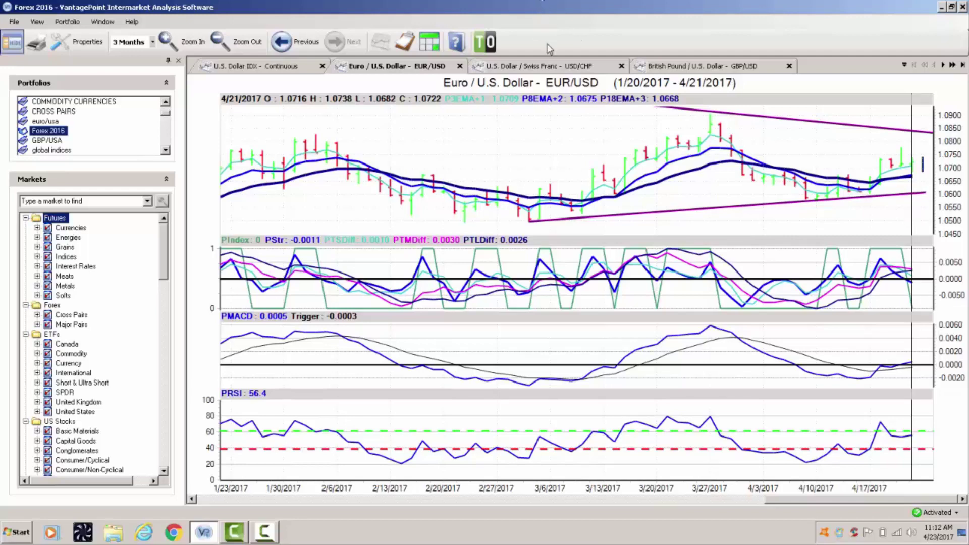
Display the USD/CHF chart for 10/21/2016–4/21/2017 with its converging trendlines
left_click(559, 69)
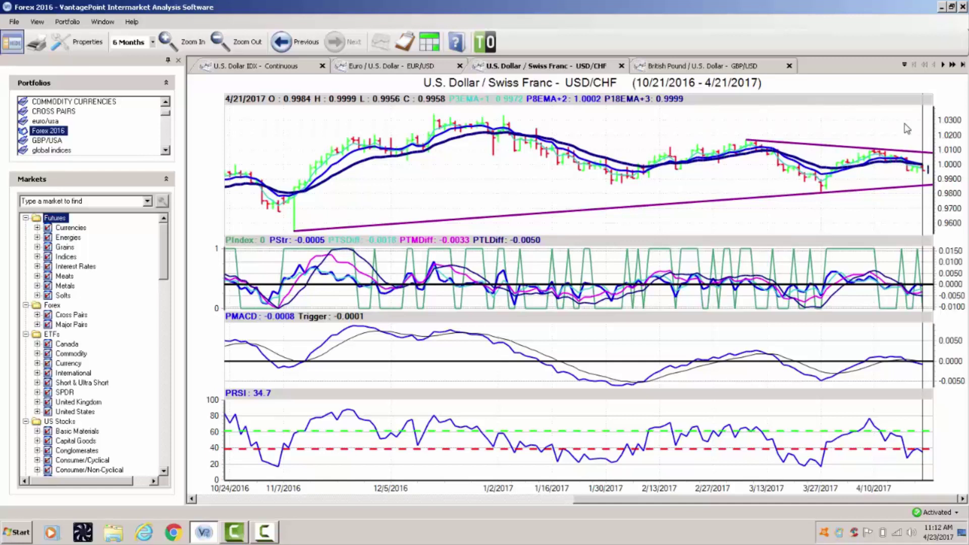
Narrow the USD/CHF chart to the last 2 Months and launch Epic Pen
left_click(152, 42)
left_click(132, 86)
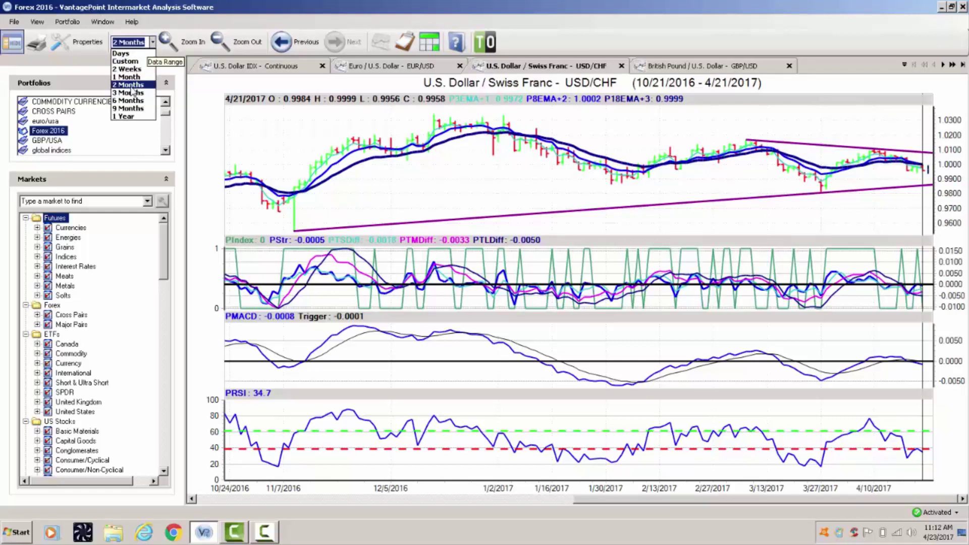
left_click(18, 533)
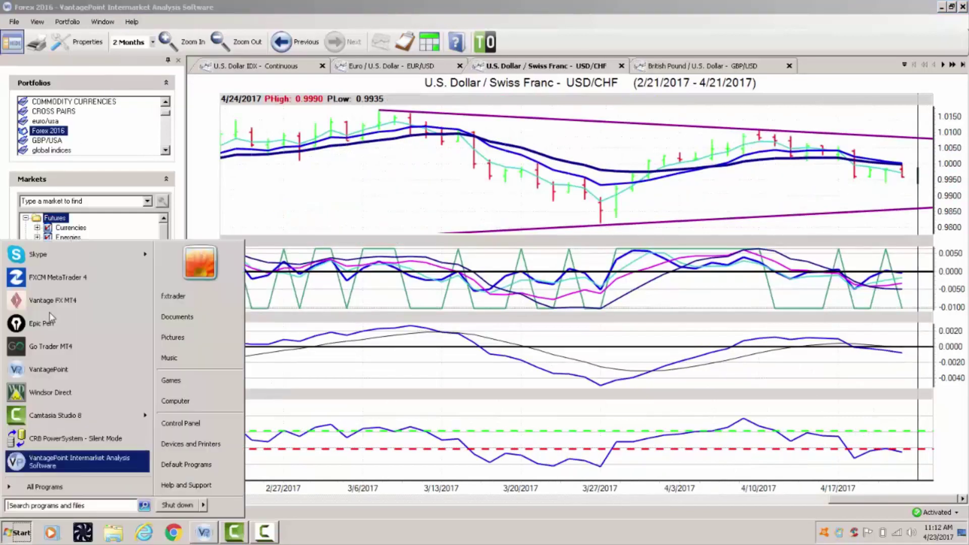
left_click(48, 329)
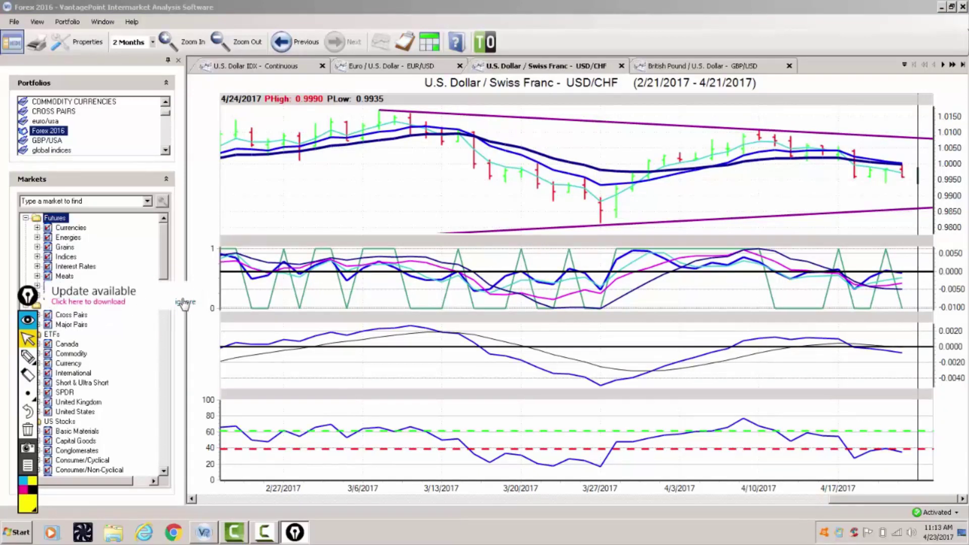
left_click(185, 302)
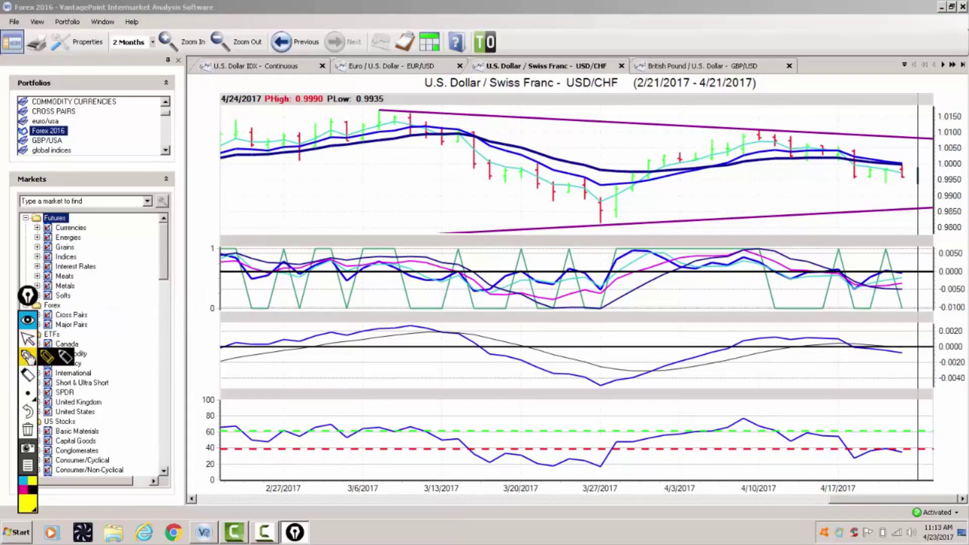
Circle the indicator lines near 4/17 in yellow highlighter, then clear it and restore the pointer
left_click(47, 358)
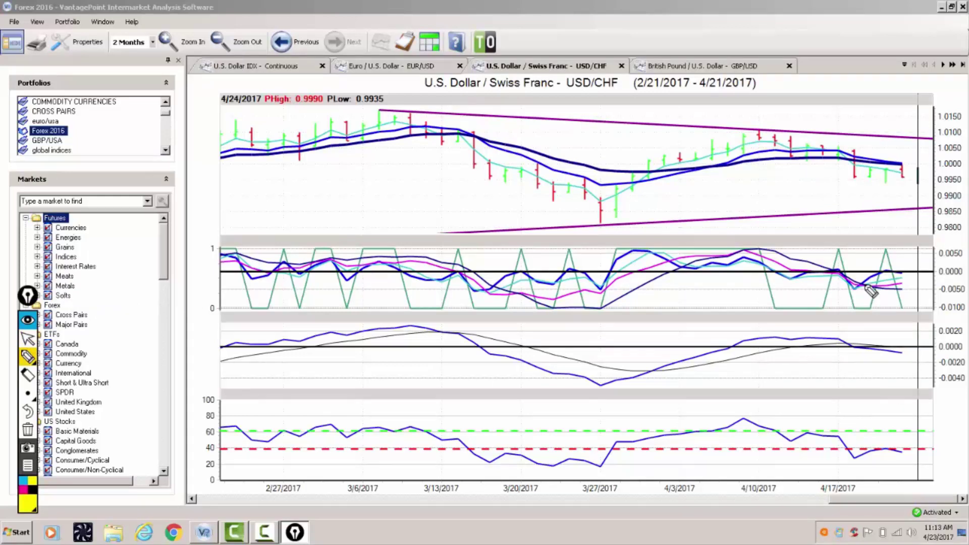
mouse_move(877, 277)
left_mouse_down()
mouse_move(858, 286)
mouse_move(867, 298)
mouse_move(886, 294)
mouse_move(881, 274)
left_mouse_up()
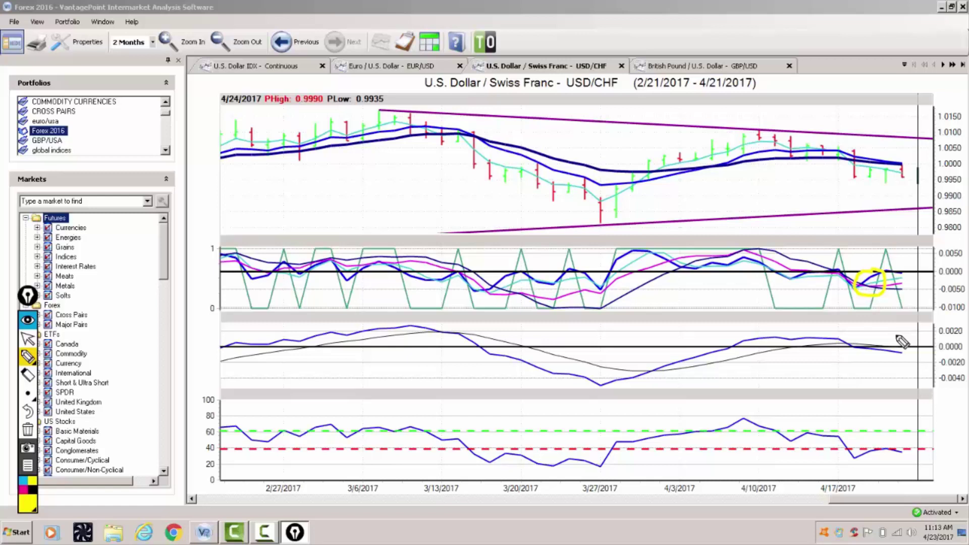
left_click(28, 429)
mouse_move(30, 382)
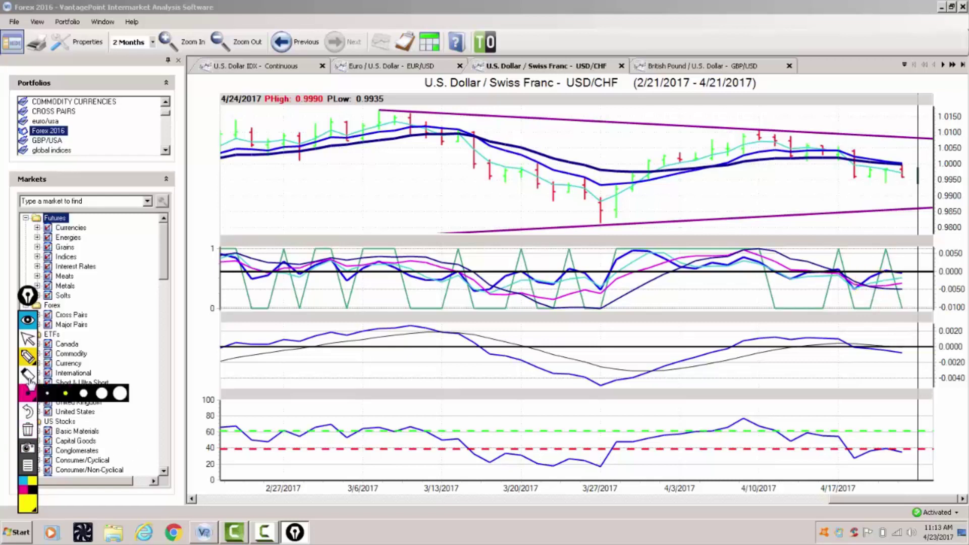
left_click(28, 338)
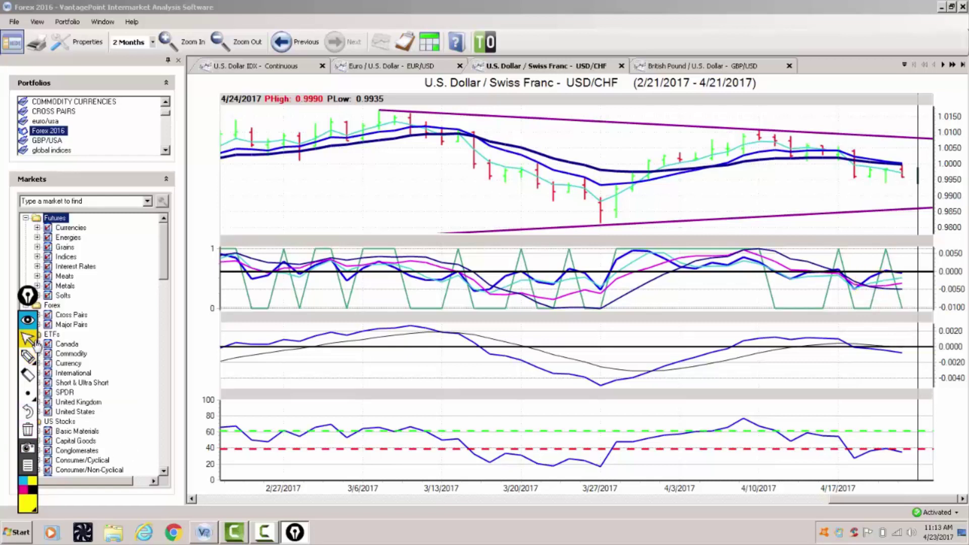
On the GBP/USD chart, highlight the recent price spike near 4/17 in yellow
left_click(734, 67)
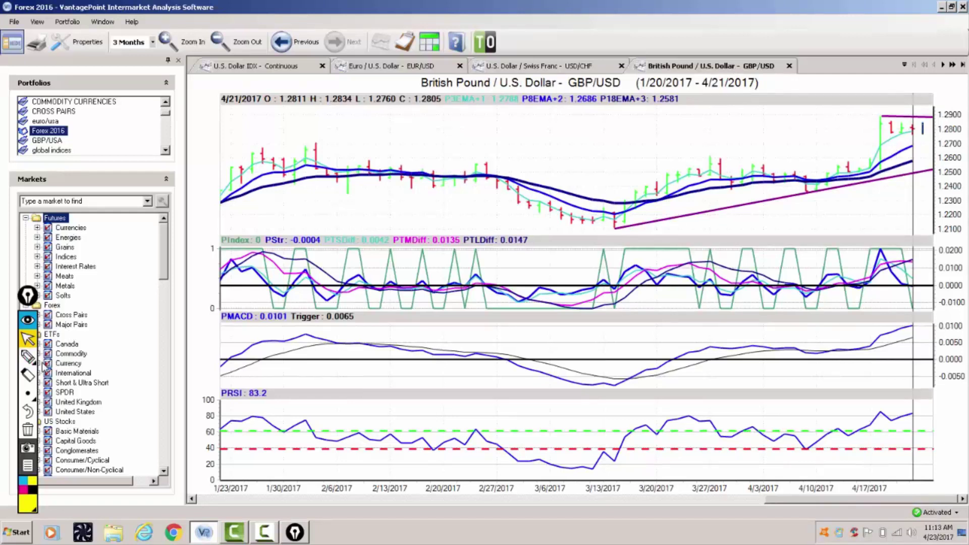
left_click(28, 356)
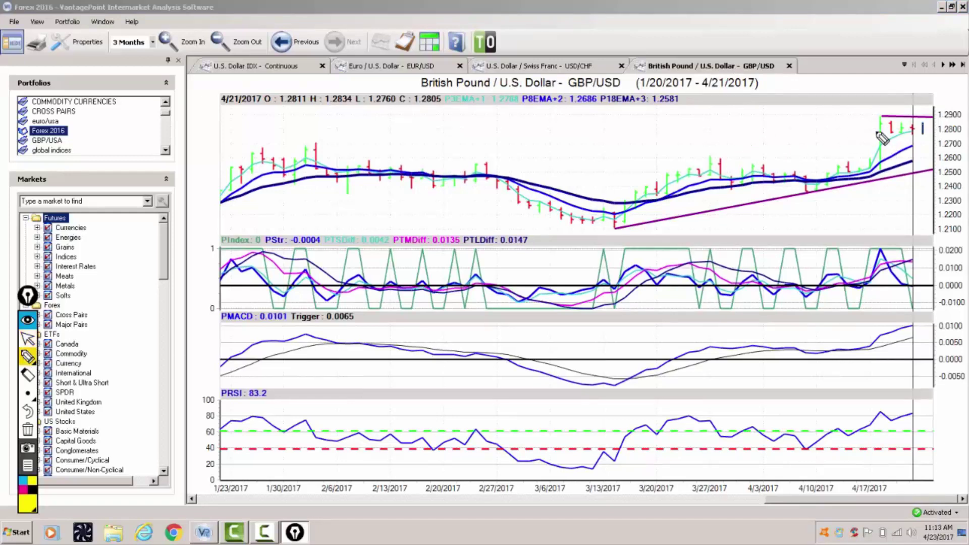
mouse_move(870, 125)
left_mouse_down()
mouse_move(864, 184)
mouse_move(877, 188)
mouse_move(890, 170)
mouse_move(885, 116)
left_mouse_up()
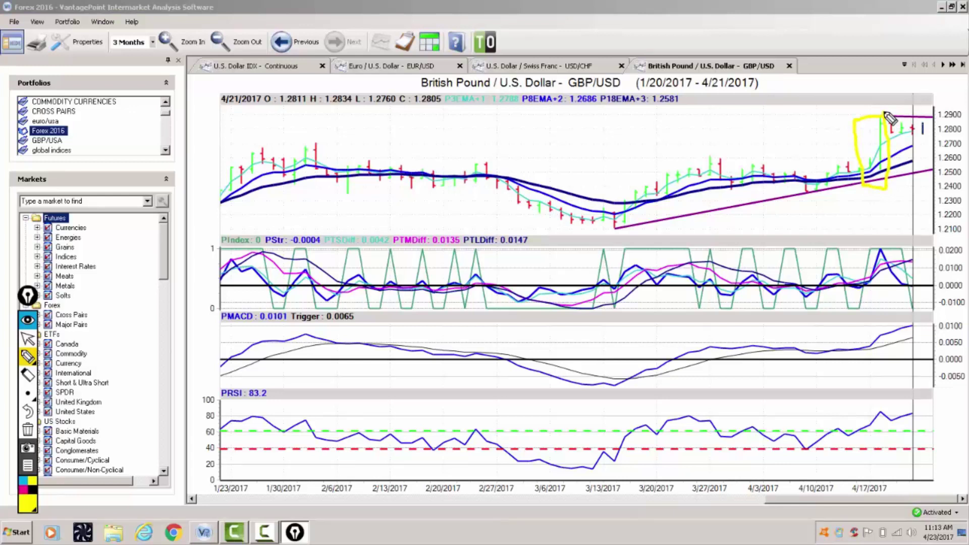
mouse_move(882, 119)
left_mouse_down()
mouse_move(899, 171)
mouse_move(886, 137)
mouse_move(893, 128)
mouse_move(874, 172)
left_mouse_up()
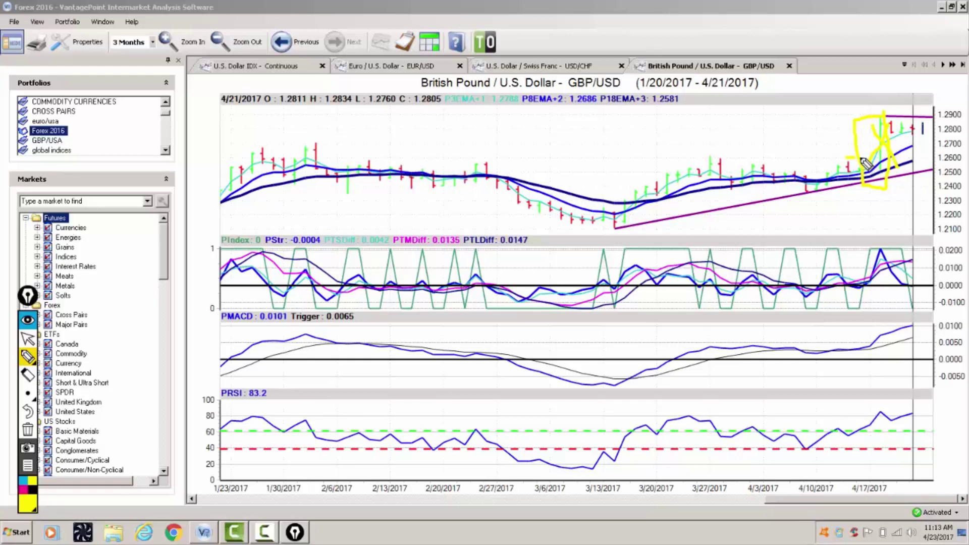
left_click_drag(864, 162, 935, 159)
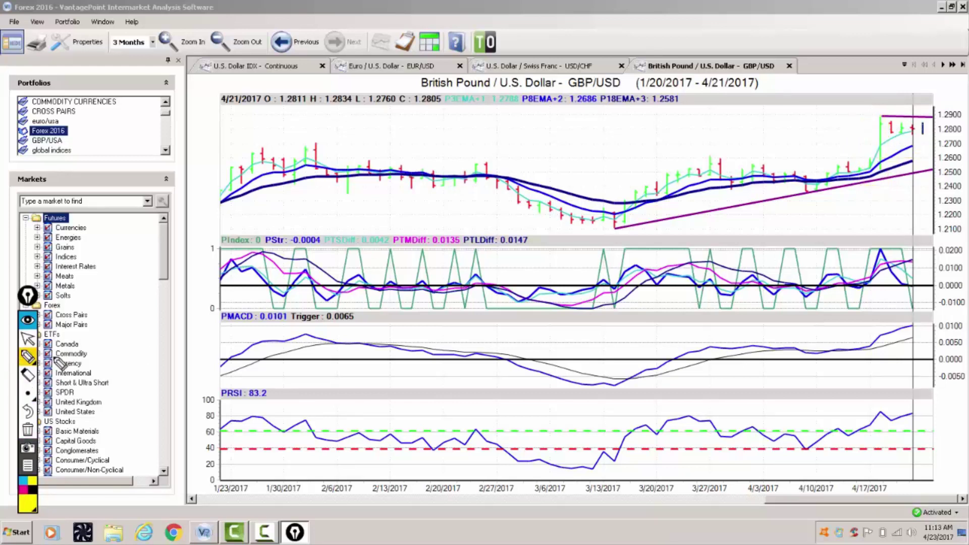
Circle the oscillator's latest values and arrow the latest bars in yellow, then clear all annotations
left_click(29, 359)
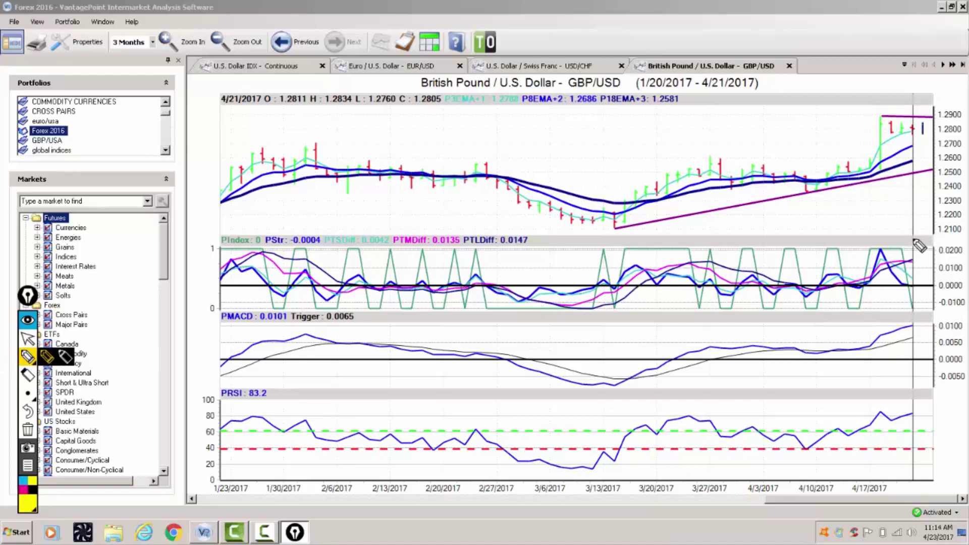
mouse_move(918, 245)
left_mouse_down()
mouse_move(894, 256)
mouse_move(908, 277)
mouse_move(935, 263)
mouse_move(919, 244)
left_mouse_up()
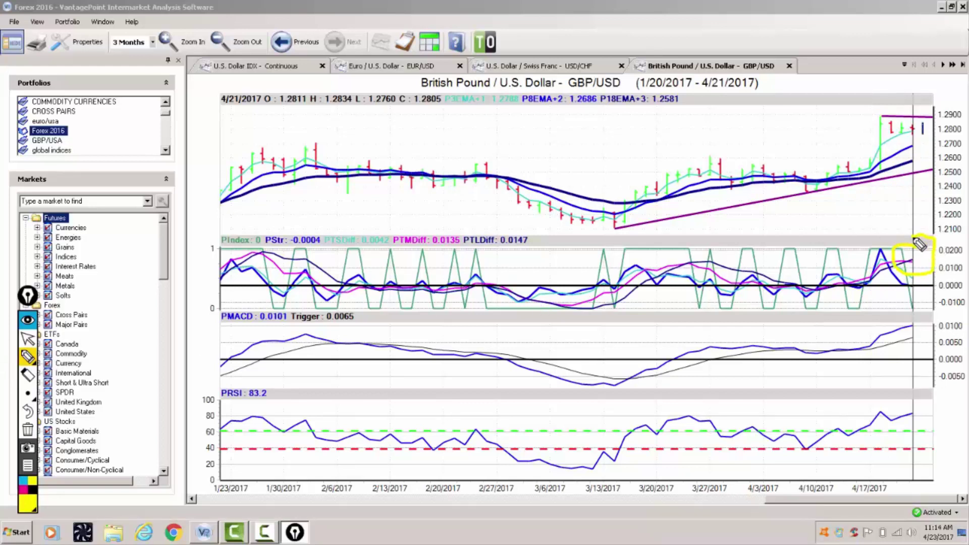
left_click_drag(911, 189, 911, 247)
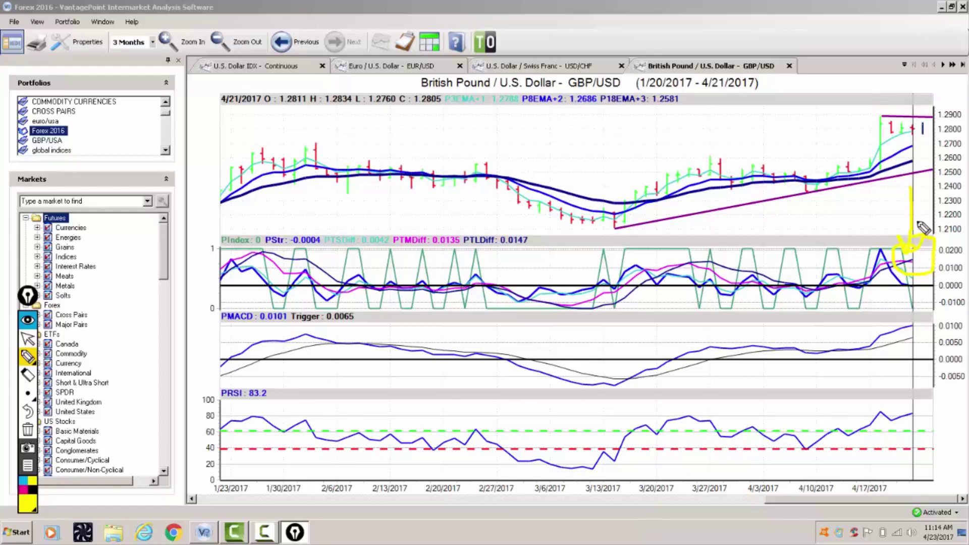
mouse_move(903, 84)
left_mouse_down()
mouse_move(903, 169)
mouse_move(892, 154)
mouse_move(903, 169)
mouse_move(912, 143)
left_mouse_up()
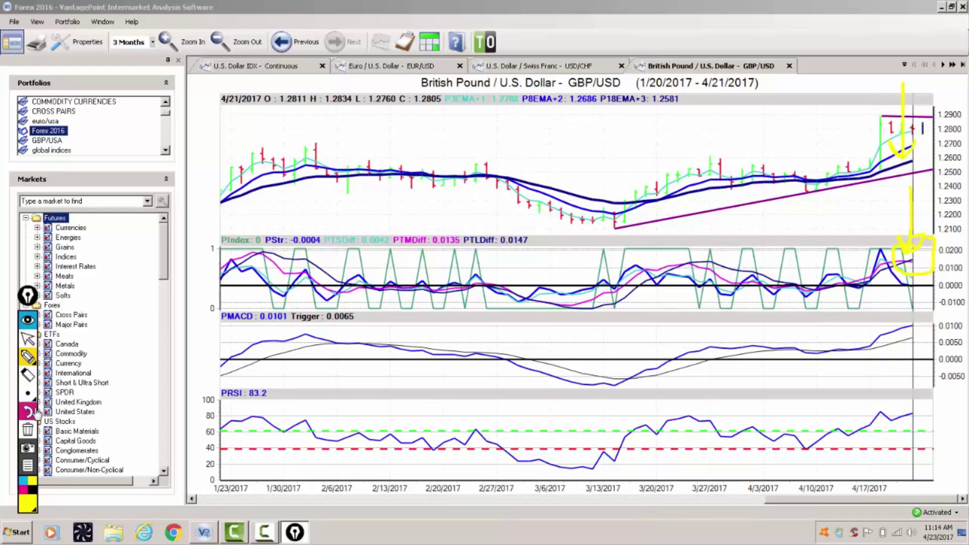
left_click(27, 429)
left_click(30, 343)
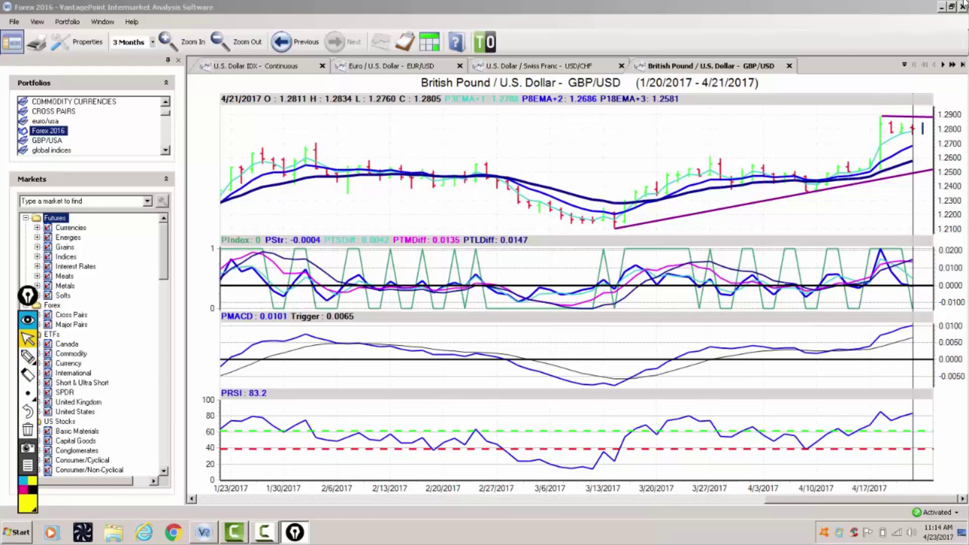
Scroll the chart tabs forward to the U.S. Dollar / Japanese Yen chart
left_click(943, 66)
left_click(943, 65)
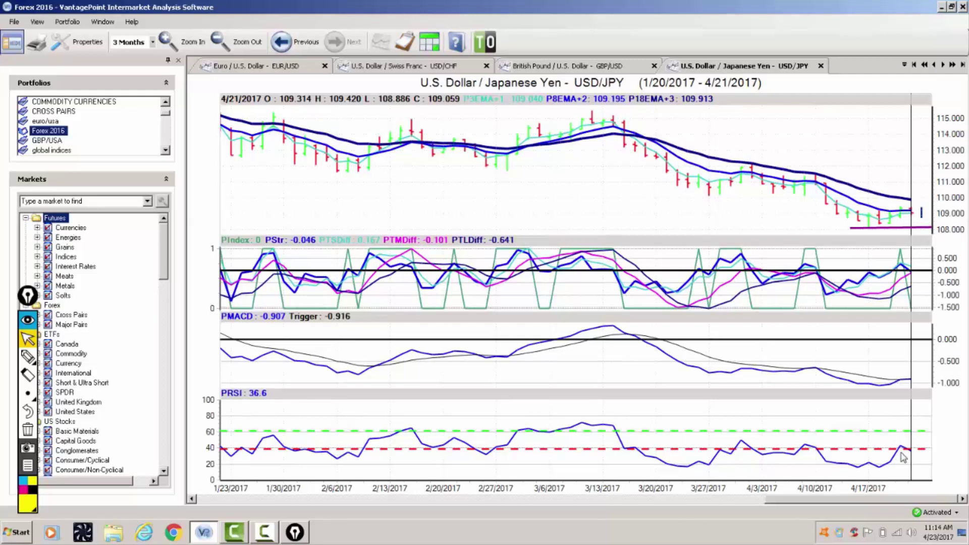
mouse_move(903, 448)
Show USD/CAD over 6 Months with a horizontal line from the early-January high
left_click(946, 70)
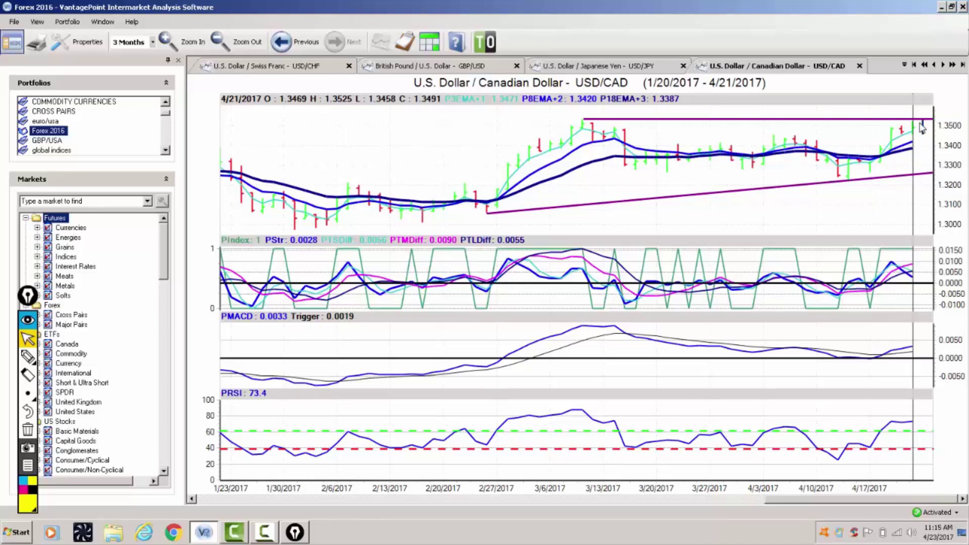
left_click(153, 43)
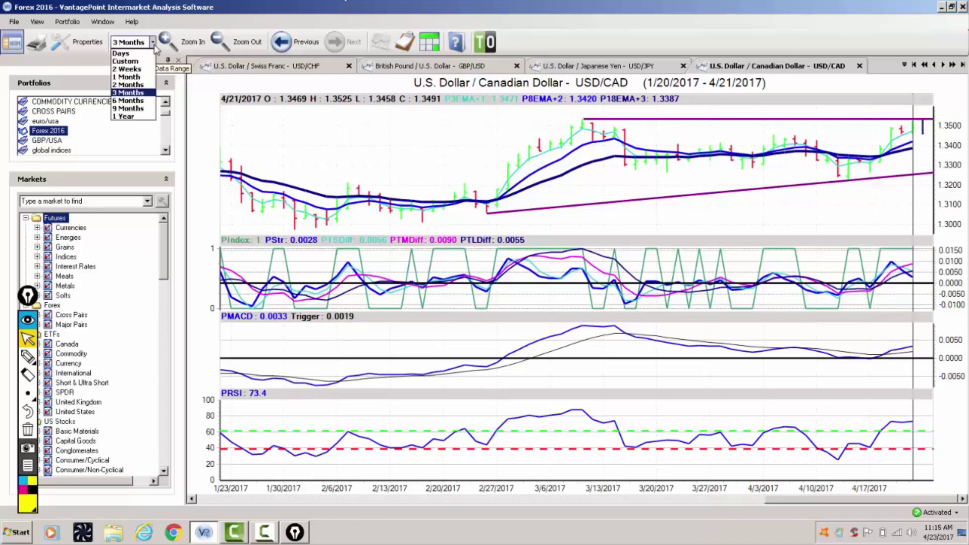
left_click(138, 103)
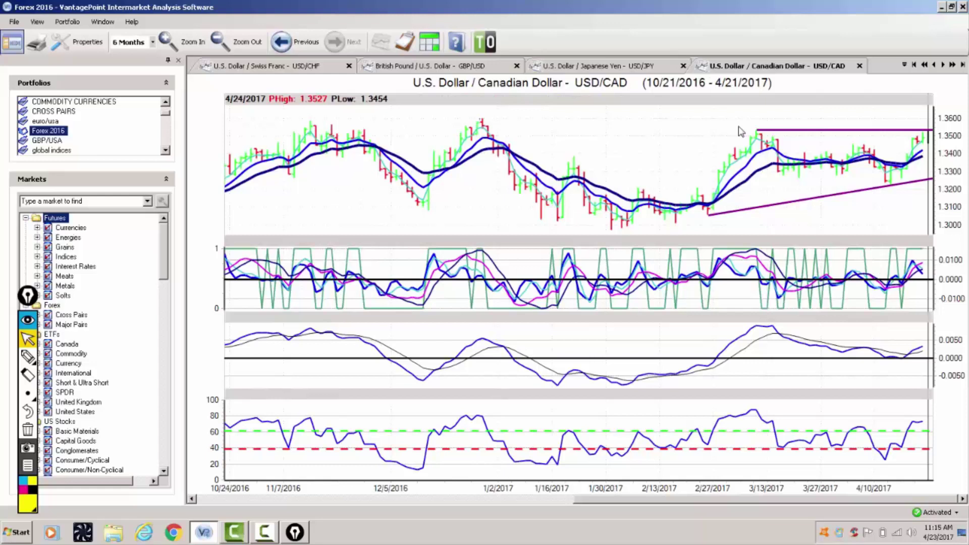
left_click_drag(482, 120, 932, 118)
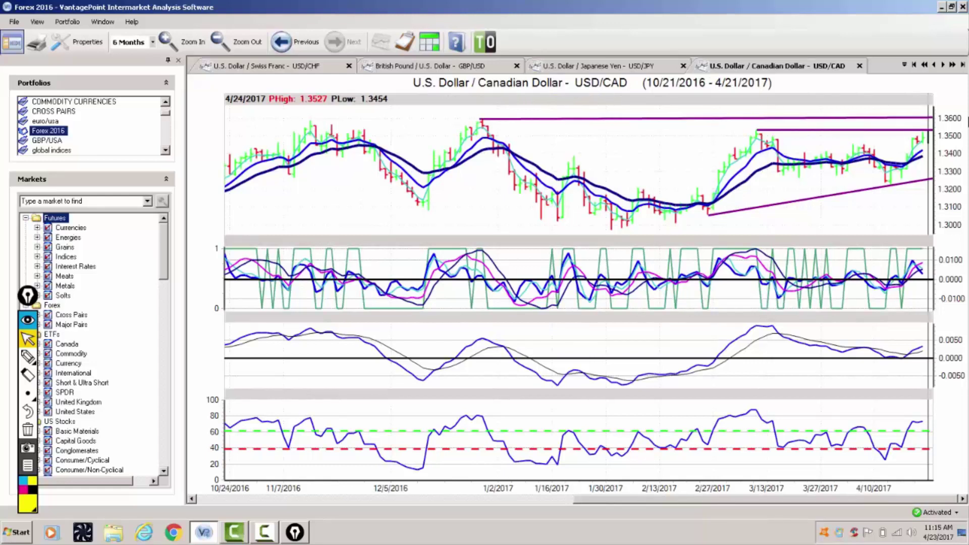
left_click(942, 65)
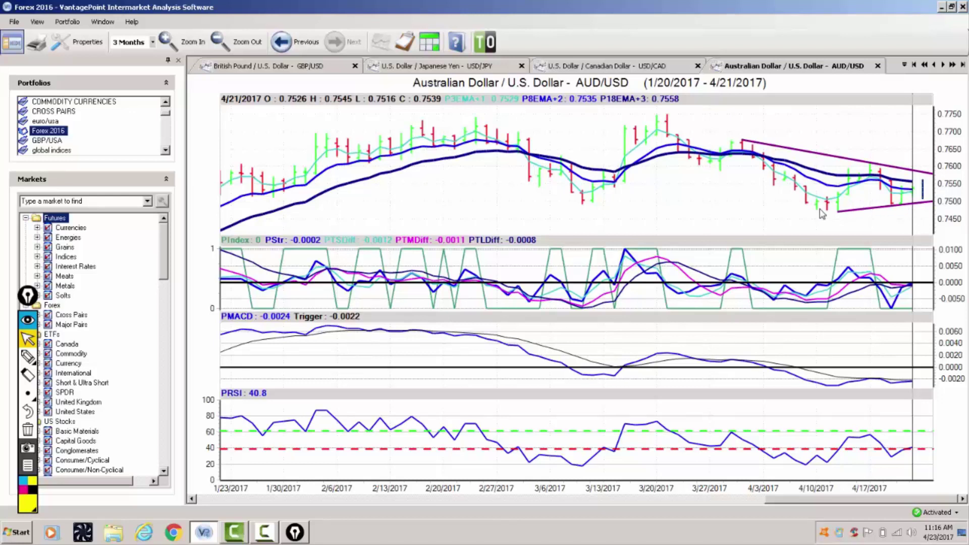
Draw a near-horizontal support line under the April lows on the AUD/USD chart
left_click_drag(809, 212, 966, 212)
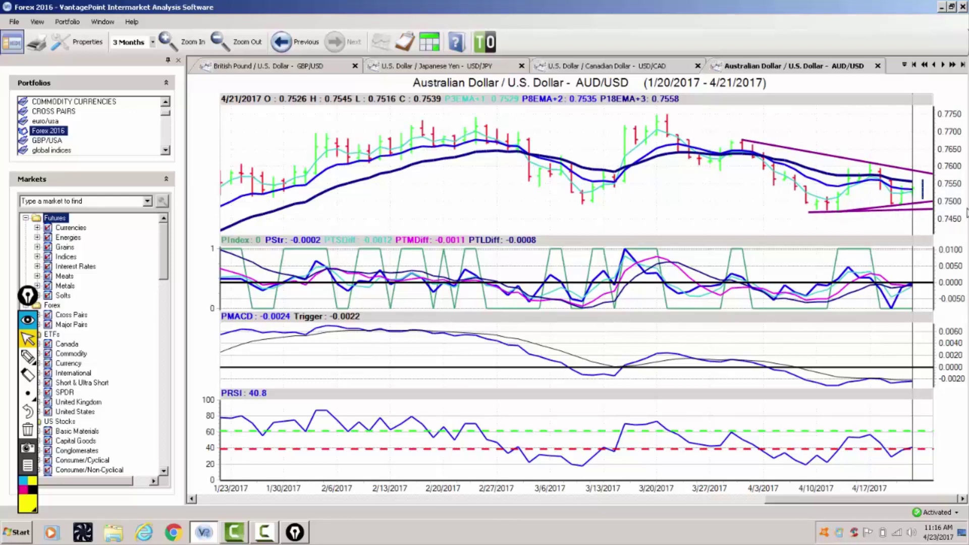
left_click(943, 65)
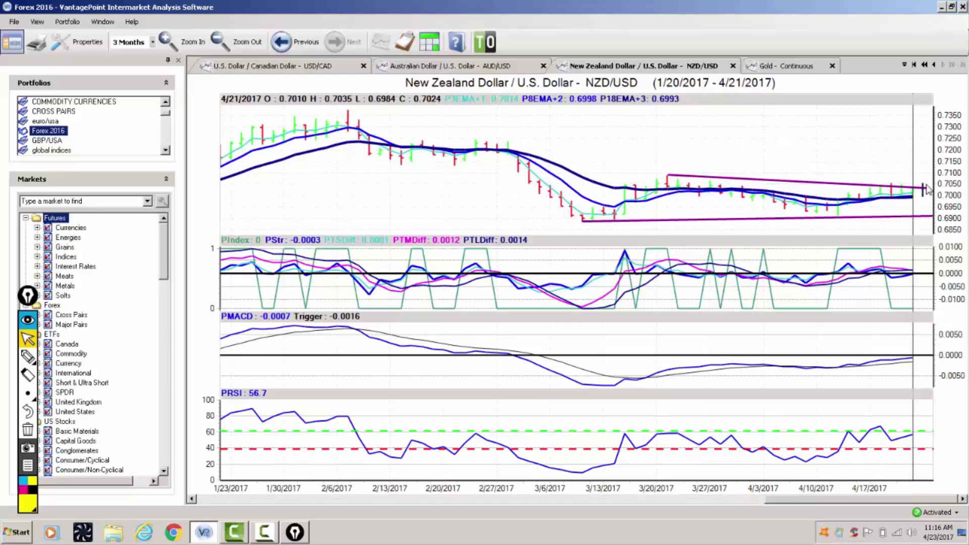
Mark a purple X where NZD/USD price meets the upper trendline's right end
mouse_move(895, 166)
left_mouse_down()
mouse_move(917, 196)
mouse_move(898, 198)
left_mouse_up()
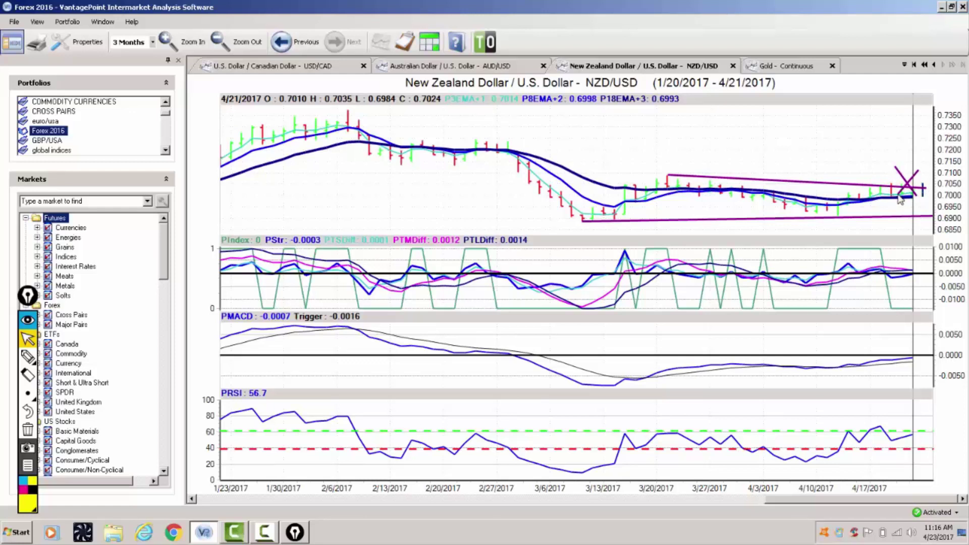